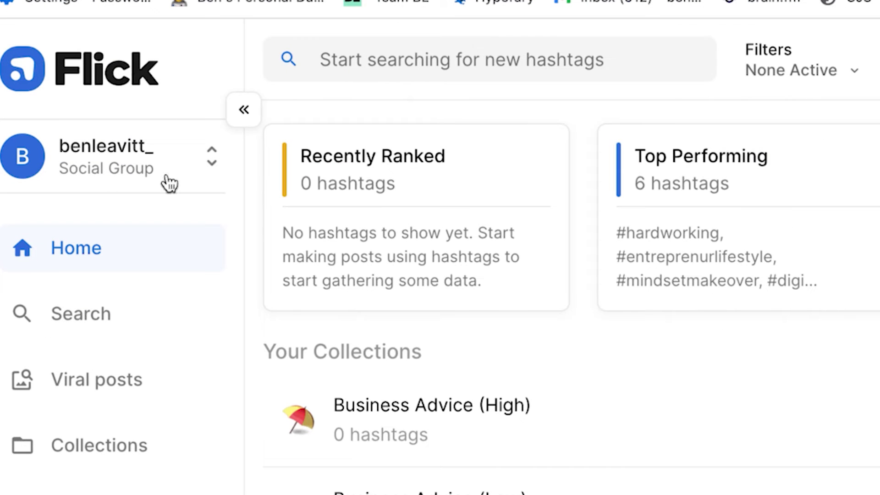
# Review the Instagram, Facebook and TikTok accounts linked to the first social group under Manage Social Groups
pyautogui.click(147, 157)
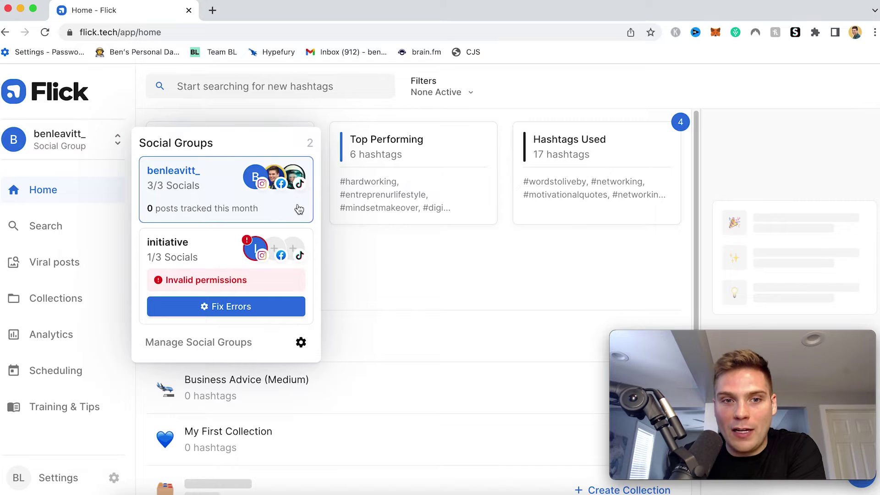
pyautogui.click(227, 171)
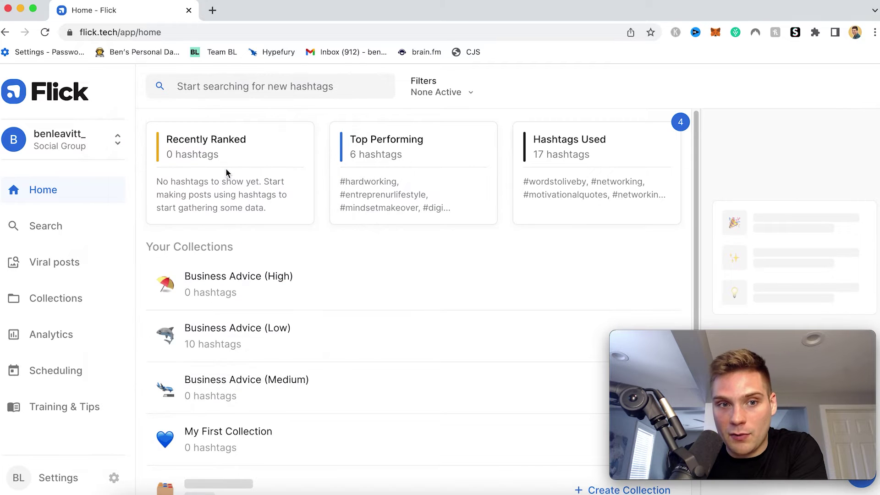
pyautogui.click(66, 151)
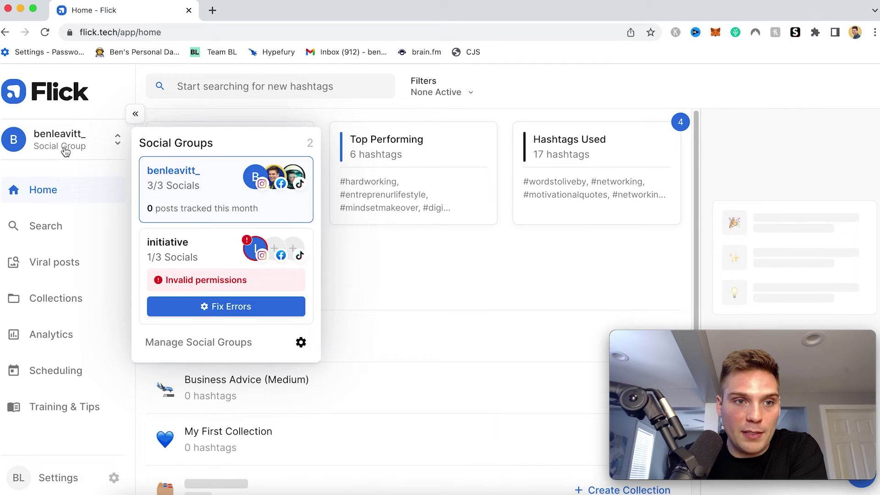
pyautogui.click(198, 341)
pyautogui.scroll(-3, 236, 295)
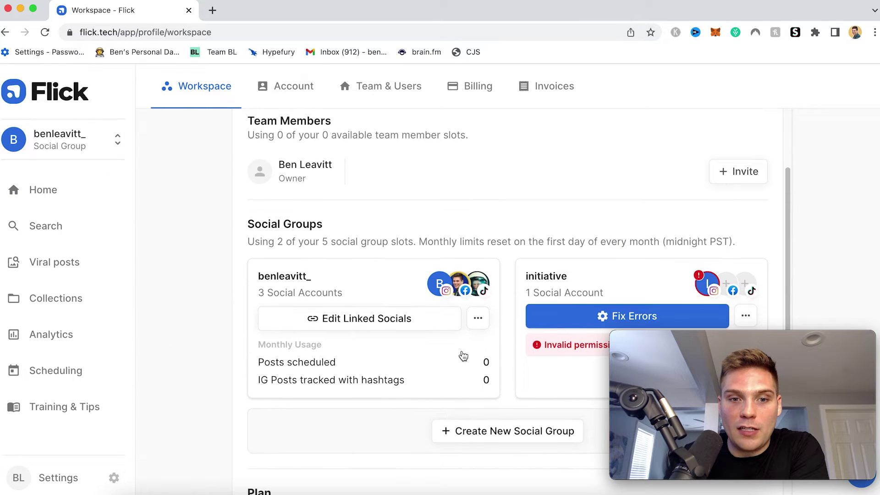
pyautogui.click(362, 319)
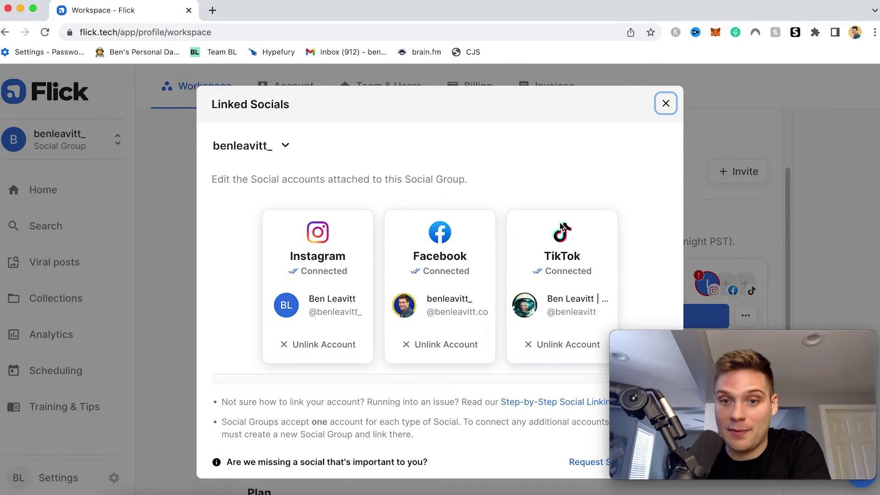
pyautogui.click(665, 104)
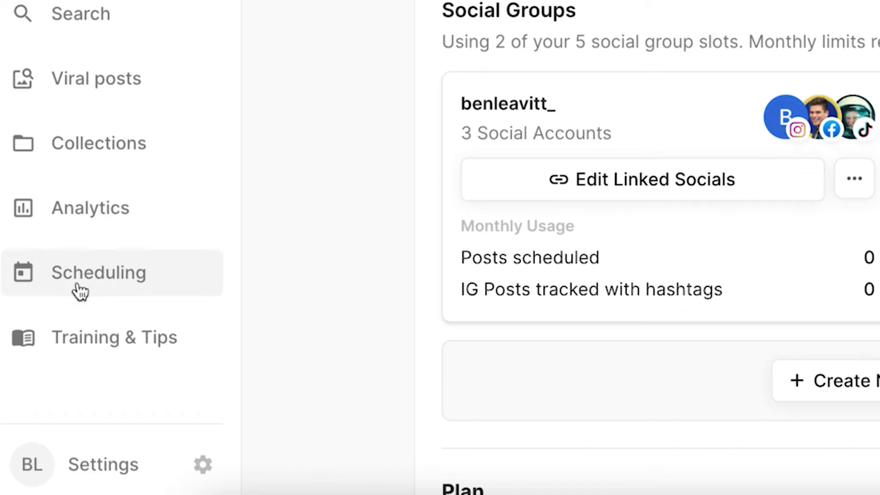
# Filter the Scheduling calendar to TikTok only, hiding Facebook and Instagram
pyautogui.click(97, 273)
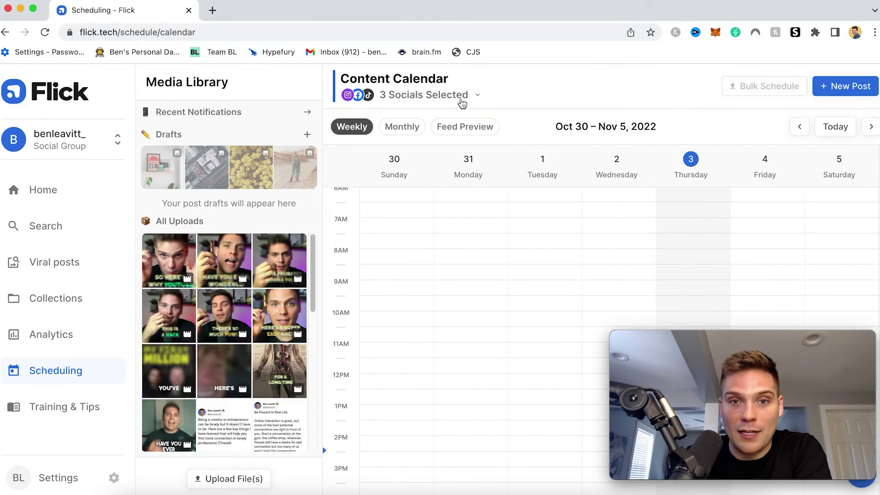
pyautogui.click(470, 97)
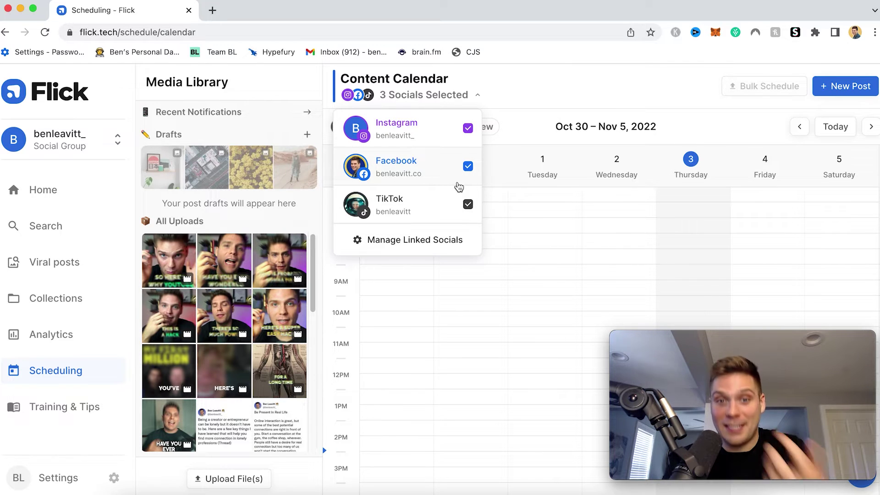
pyautogui.click(468, 166)
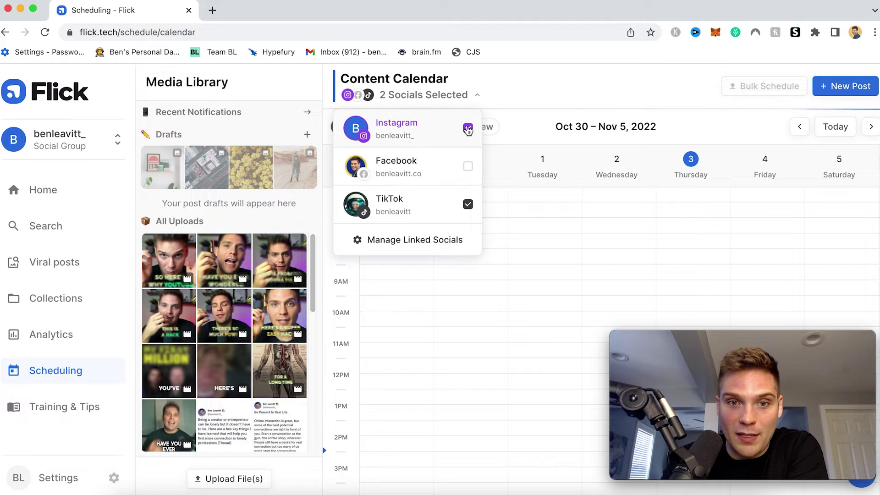
pyautogui.click(467, 130)
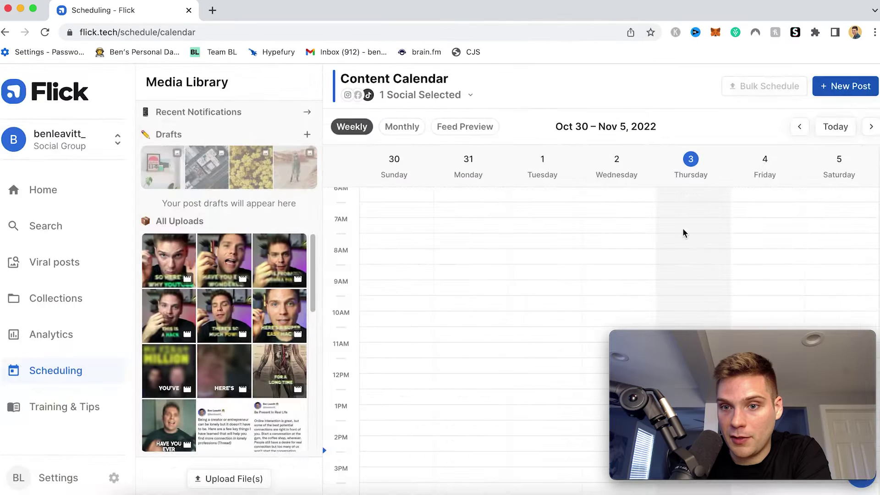
# Switch the calendar to the monthly November 2022 view and start a new TikTok post
pyautogui.click(683, 233)
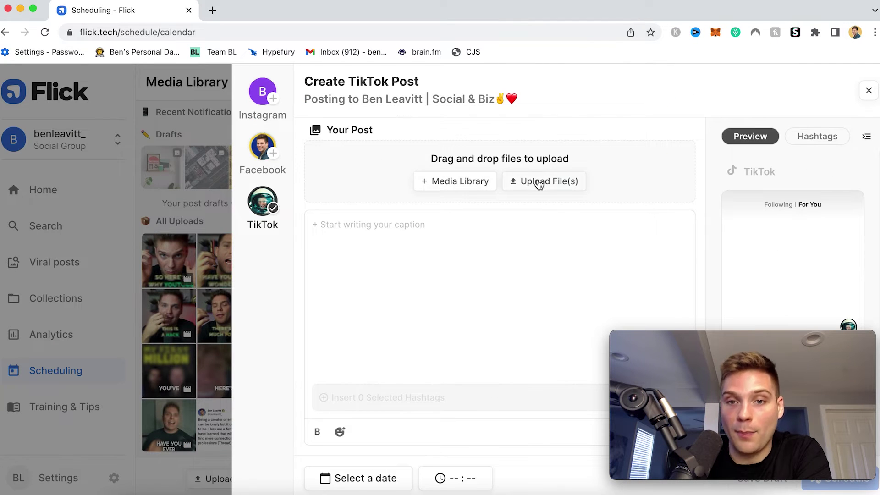
pyautogui.click(537, 184)
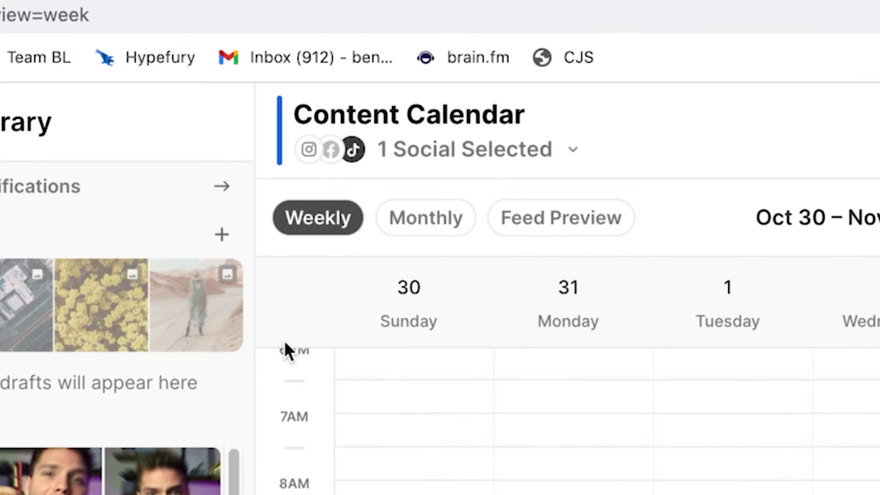
pyautogui.click(394, 225)
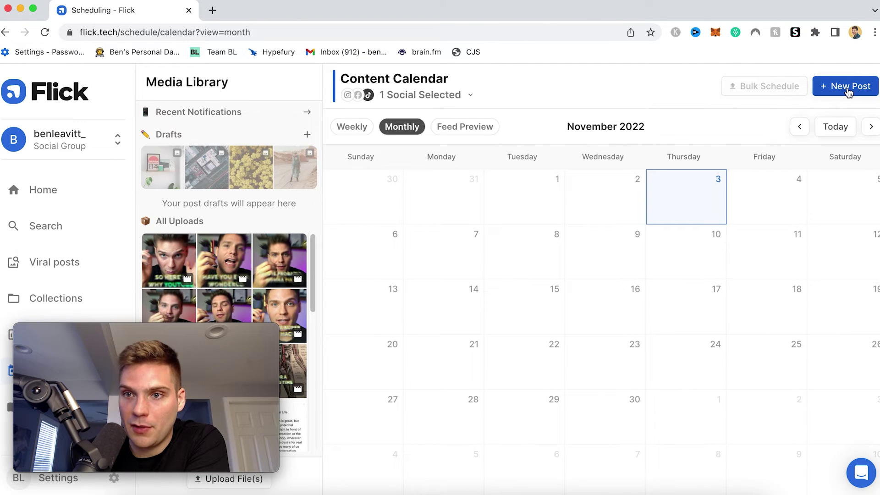
pyautogui.click(848, 91)
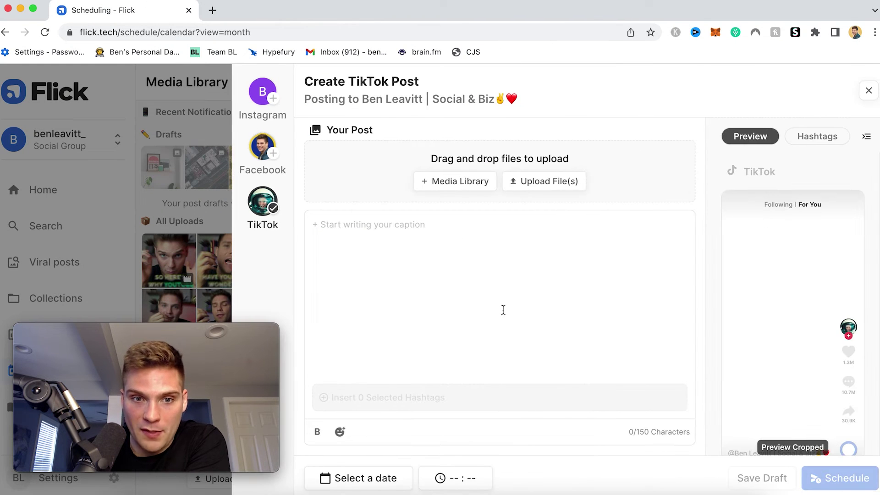
# Attach the third uploaded video from the Media Library to the TikTok post
pyautogui.click(263, 207)
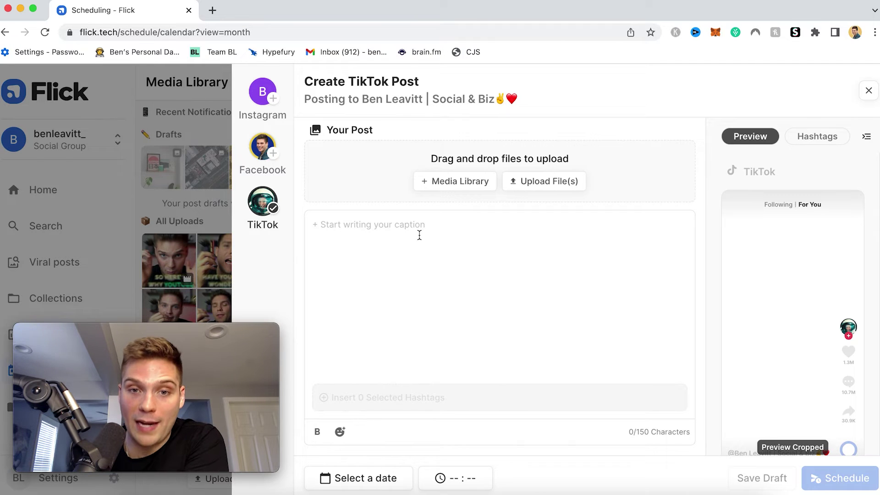
pyautogui.click(456, 182)
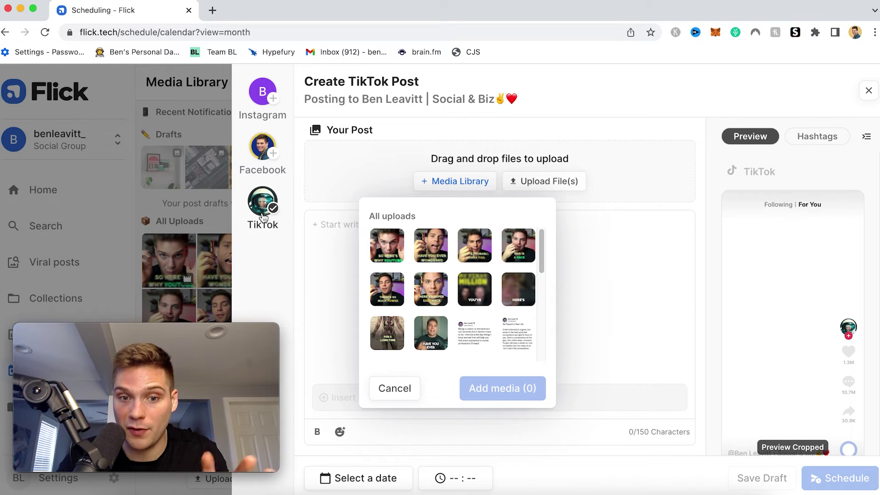
pyautogui.click(404, 396)
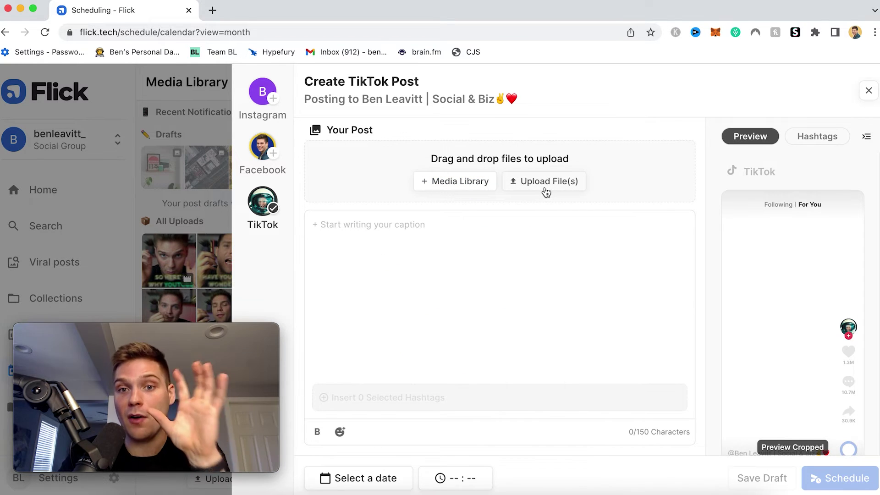
pyautogui.click(455, 183)
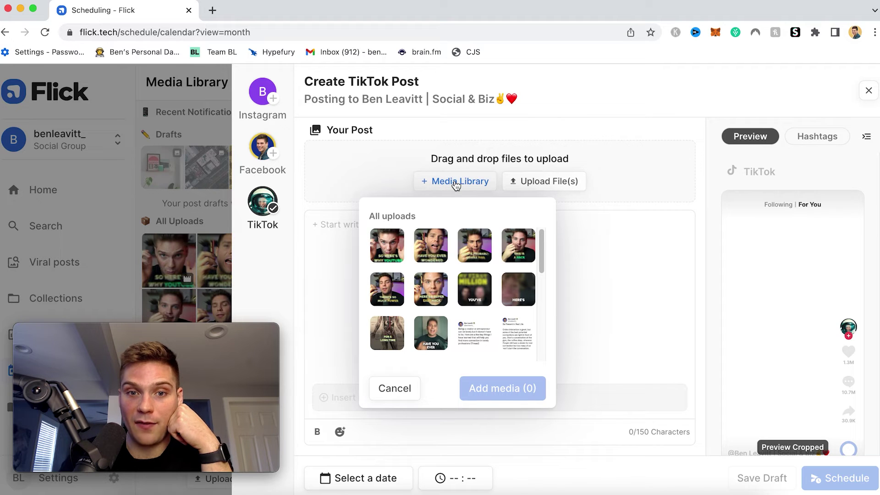
pyautogui.click(474, 246)
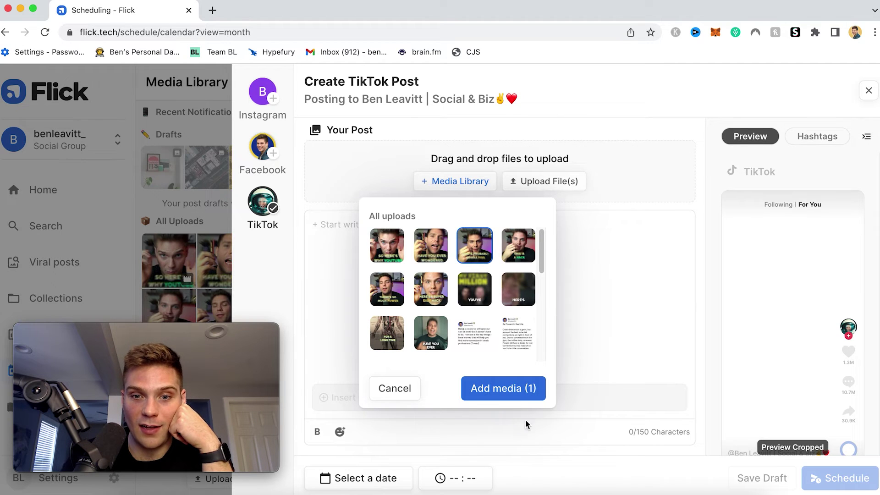
pyautogui.click(514, 391)
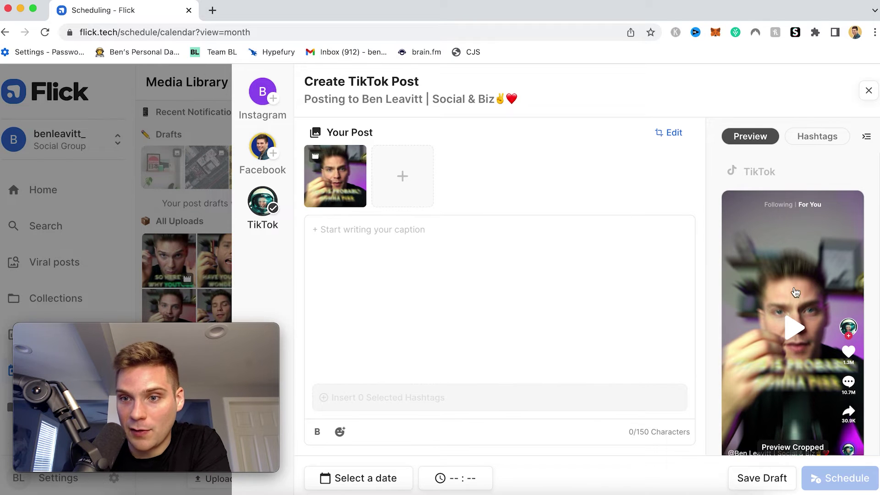
pyautogui.scroll(-1, 779, 229)
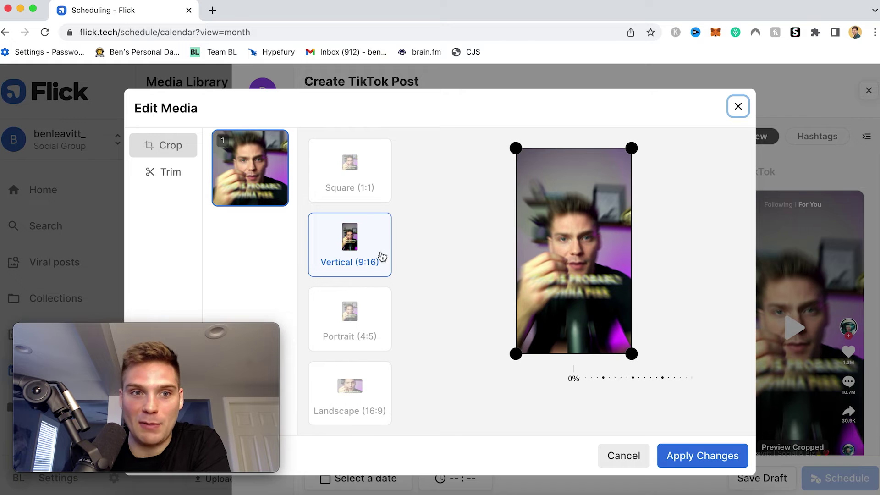
# Trim the video's end back to about 00:43 and apply the change
pyautogui.click(160, 178)
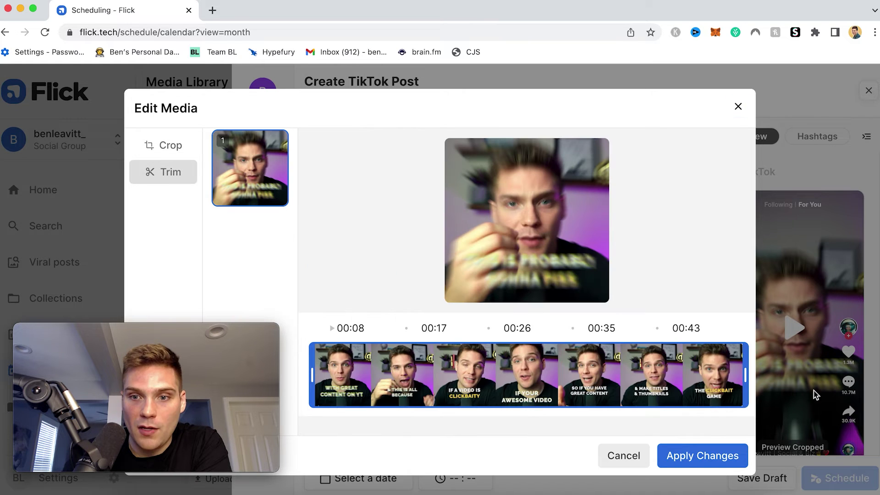
pyautogui.moveTo(746, 375); pyautogui.dragTo(687, 370)
pyautogui.click(712, 458)
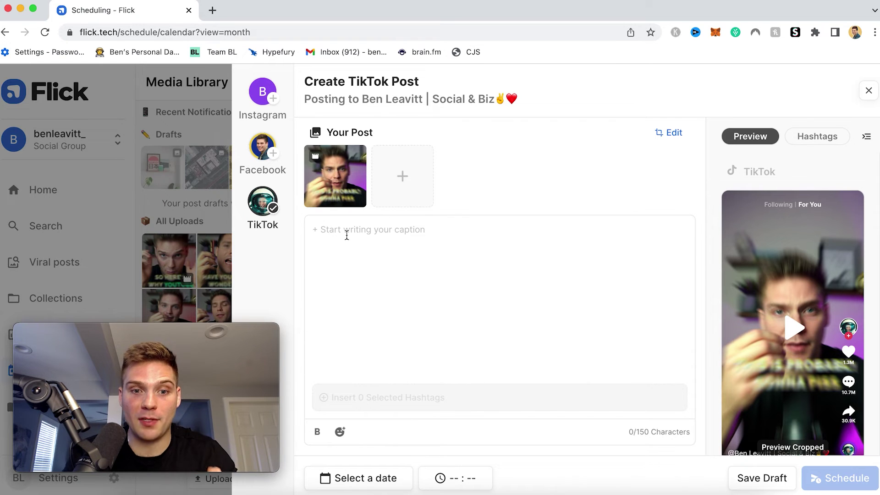
# Write the caption "The worlds best caption." followed by #tiktokscheduling #flick
pyautogui.write('The worlds best ')
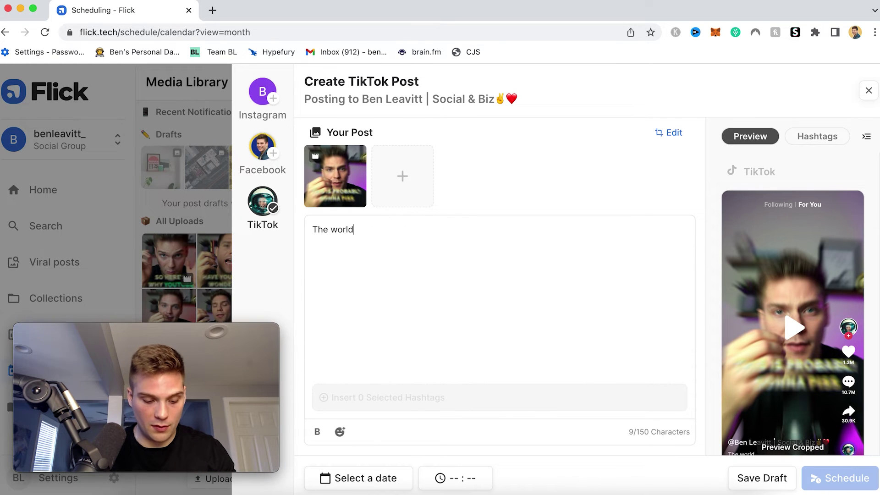
pyautogui.write('caption.')
pyautogui.press('Return')
pyautogui.press('Return')
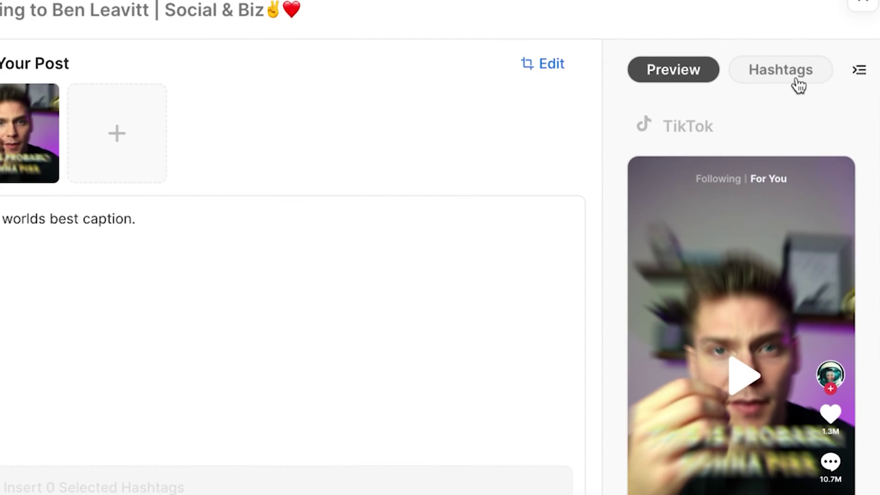
pyautogui.click(824, 141)
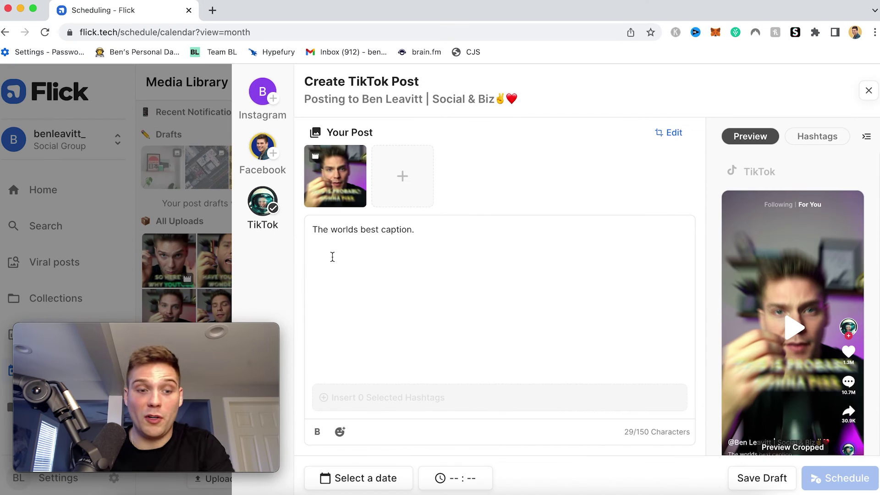
pyautogui.write('ti')
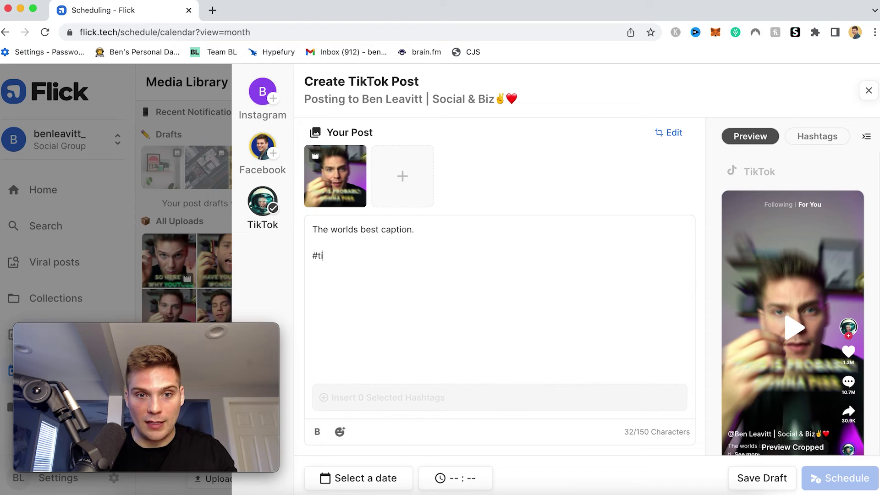
pyautogui.write('ktokscheduling ')
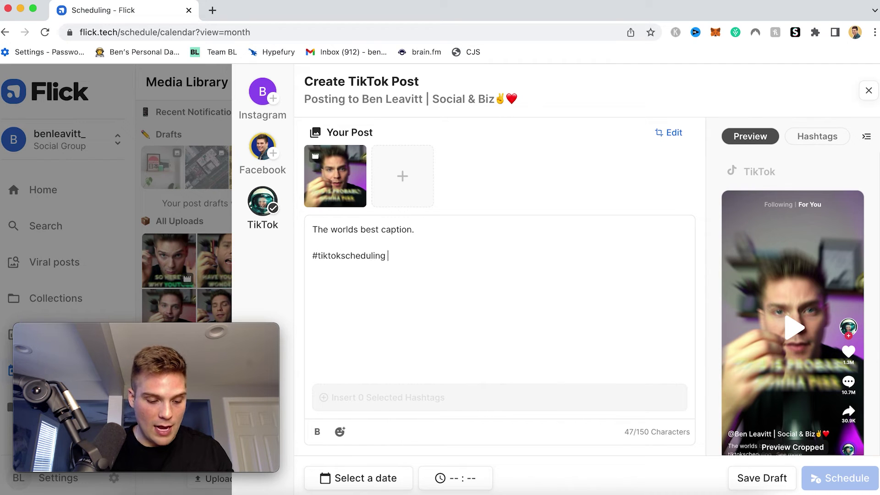
pyautogui.write('#flick')
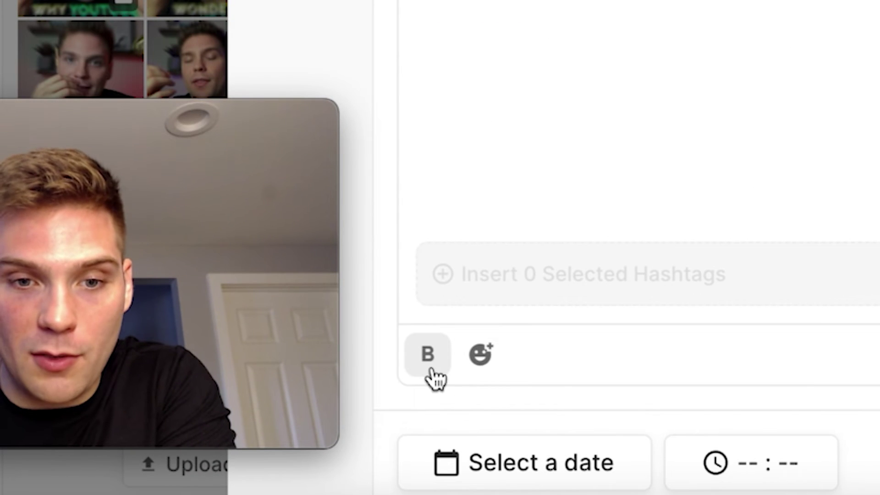
pyautogui.click(478, 357)
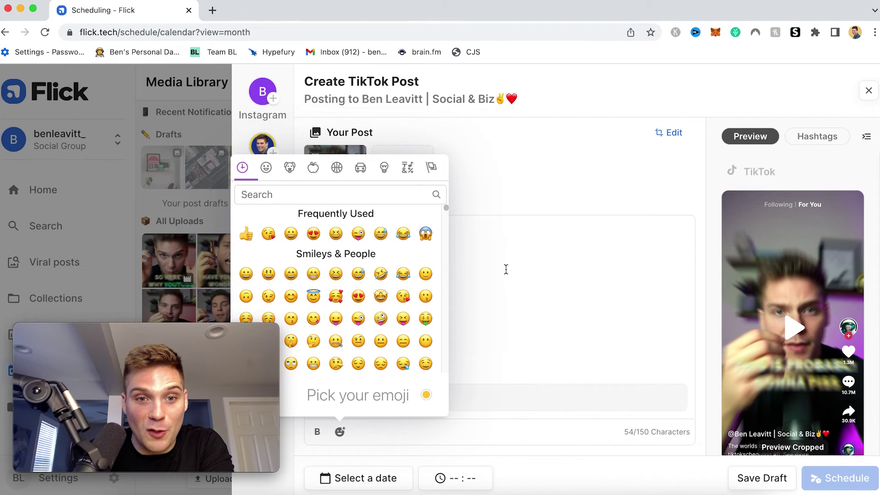
pyautogui.click(506, 269)
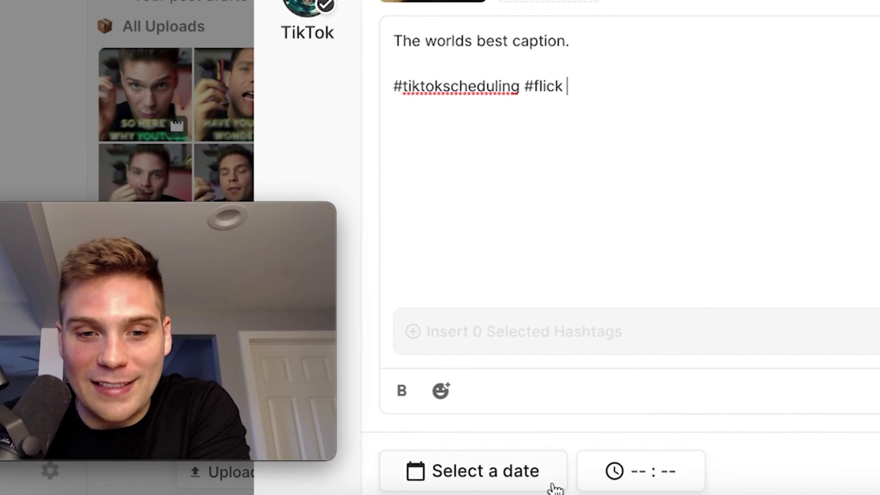
# Set the posting date to Saturday 12 November at 2:30pm
pyautogui.click(500, 476)
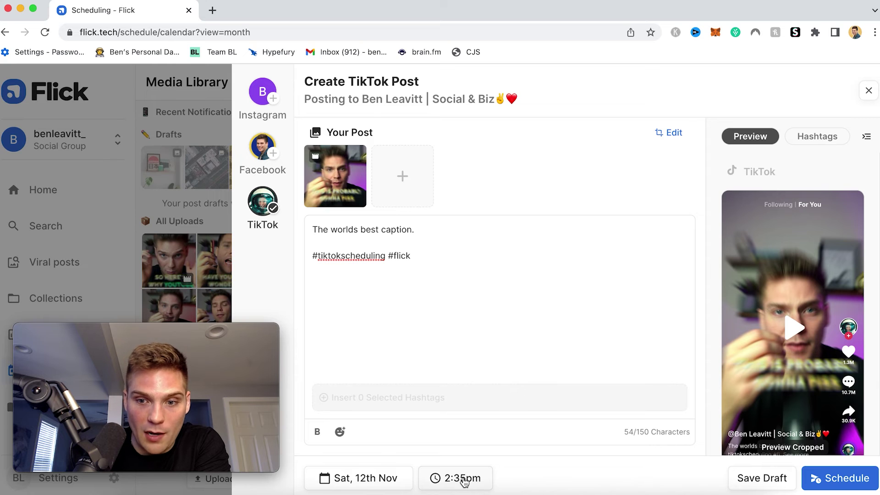
pyautogui.click(463, 479)
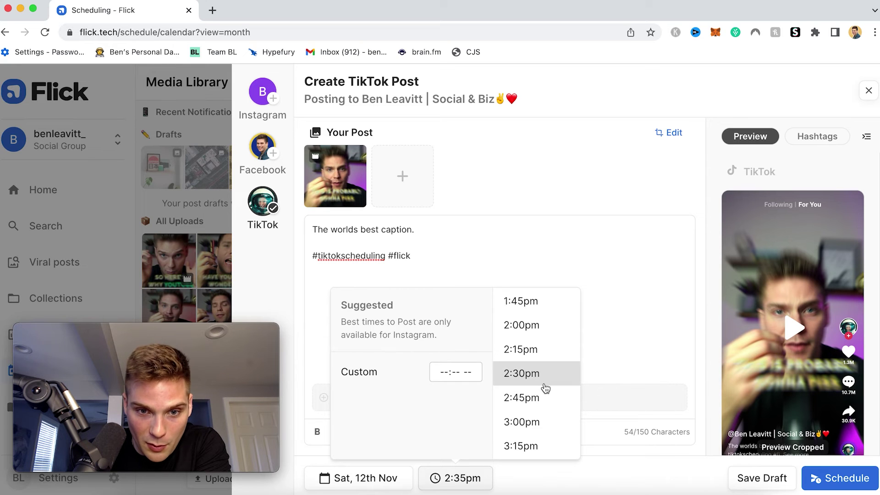
pyautogui.click(545, 388)
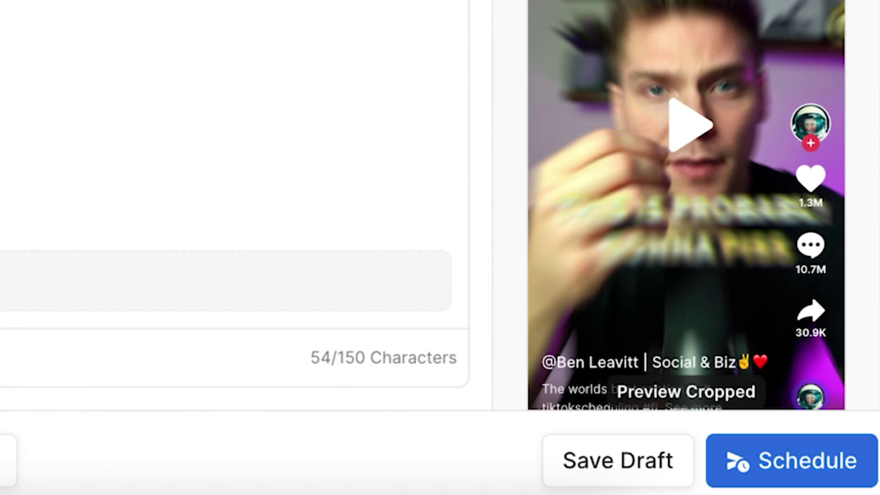
# Schedule the TikTok post and confirm the calendar shows only TikTok
pyautogui.click(806, 461)
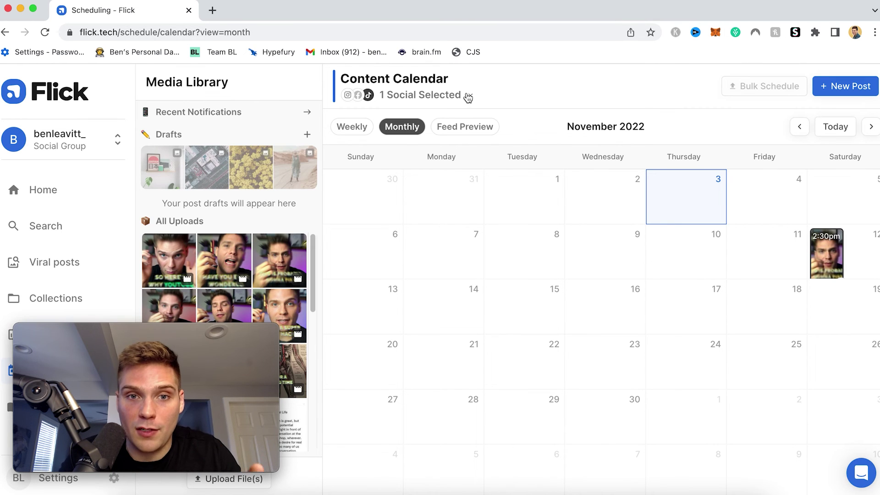
pyautogui.click(469, 96)
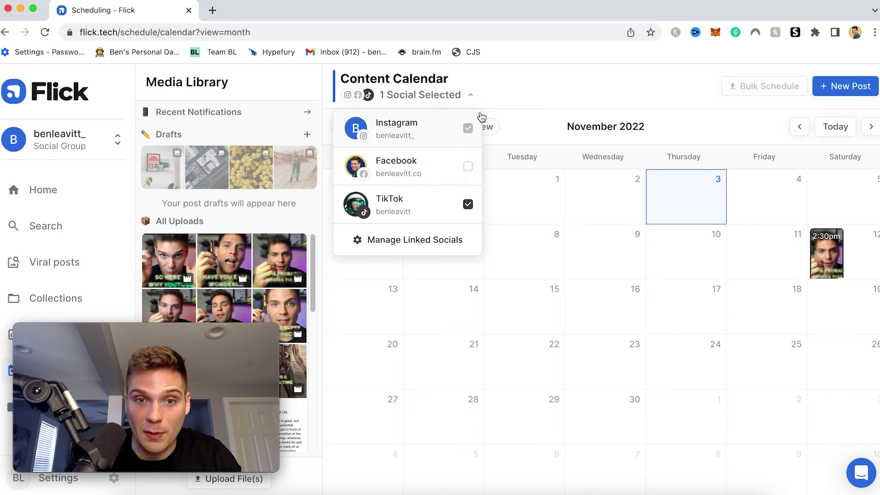